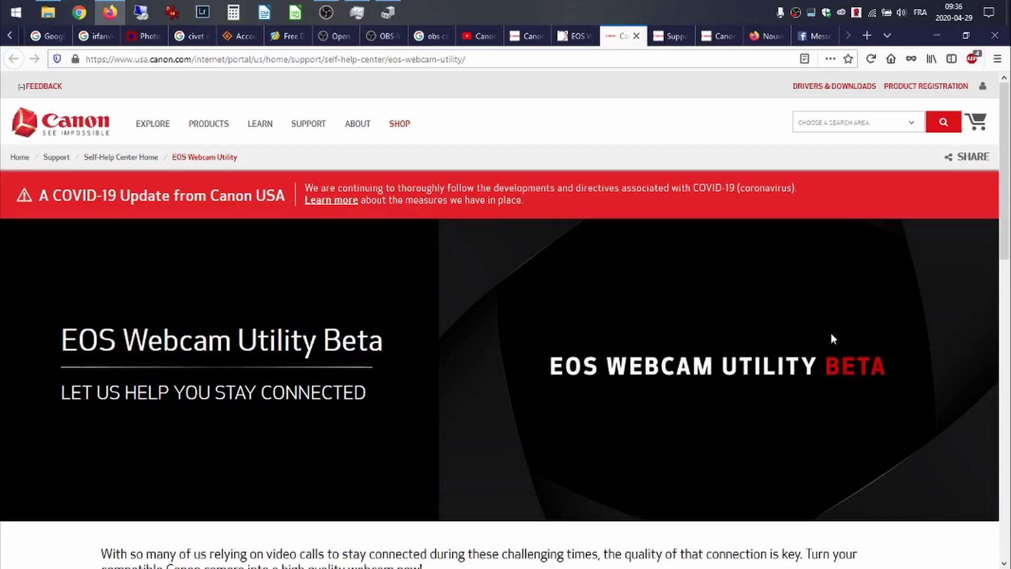
# Scroll down Canon's EOS Webcam Utility Beta page to its download instructions and camera list
pyautogui.scroll(-7, 832, 338)
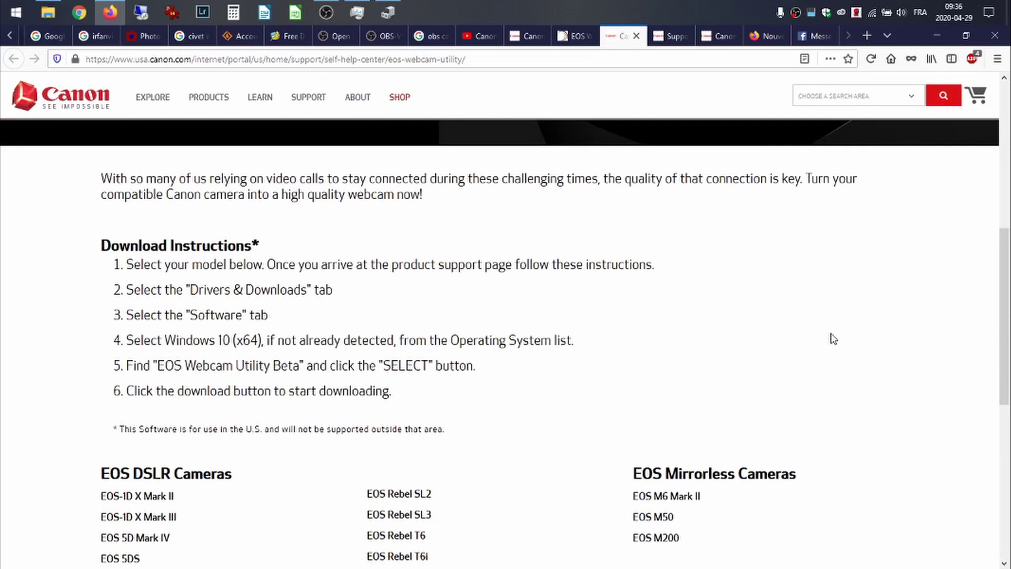
# Open the EOS 5D Mark IV support page from the EOS DSLR camera list
pyautogui.scroll(-5, 833, 339)
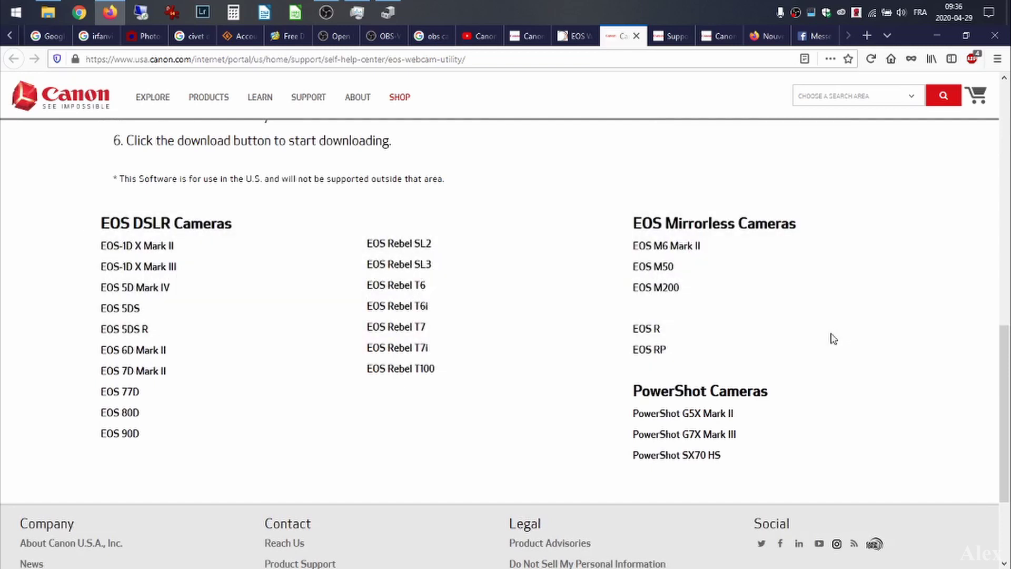
pyautogui.click(158, 296)
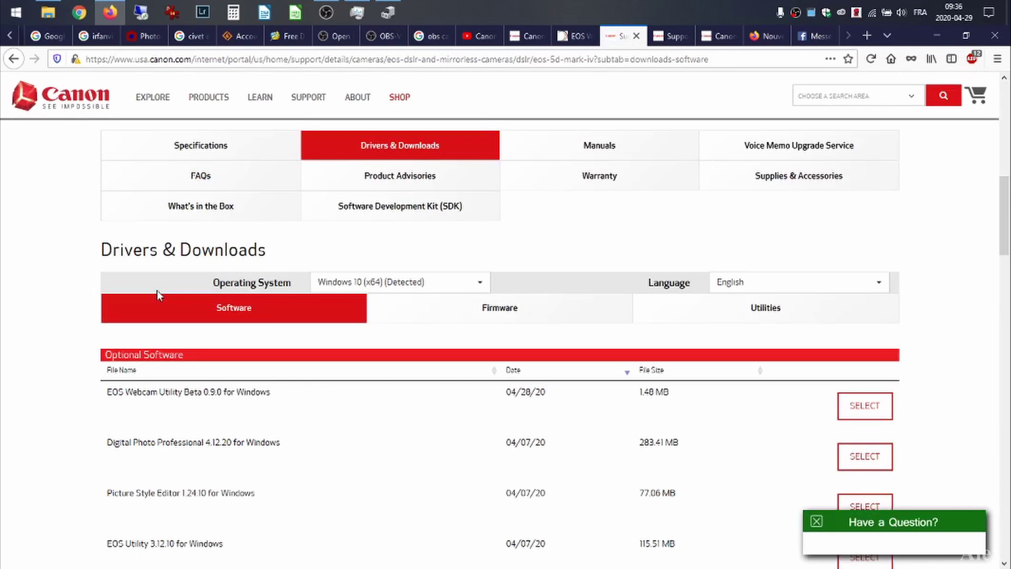
# Select EOS Webcam Utility Beta 0.9.0 and download EOSWebcamUtilityBeta-WIN0.9.0.zip
pyautogui.click(325, 408)
pyautogui.moveTo(325, 408); pyautogui.dragTo(110, 402)
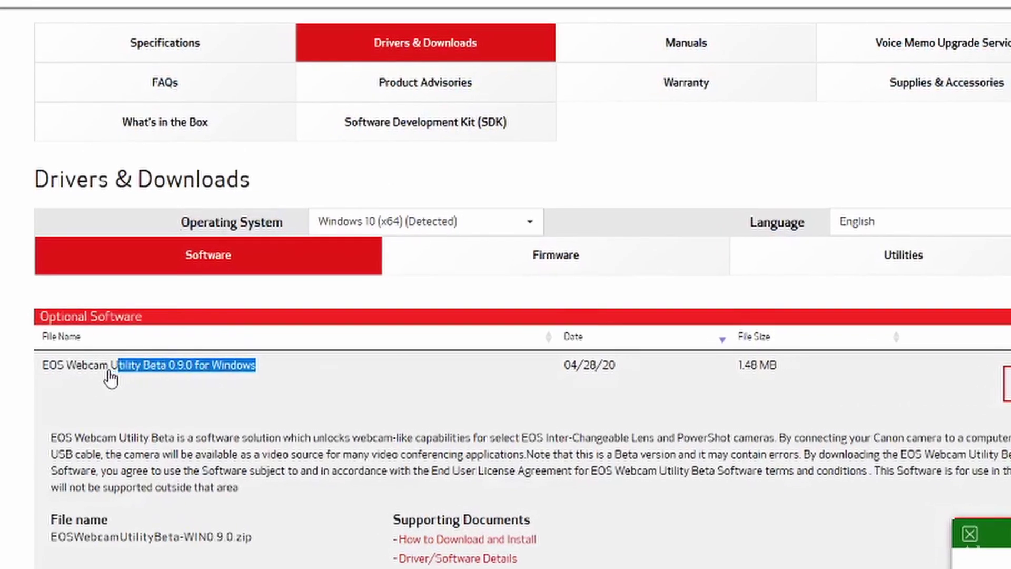
pyautogui.moveTo(46, 378); pyautogui.dragTo(45, 378)
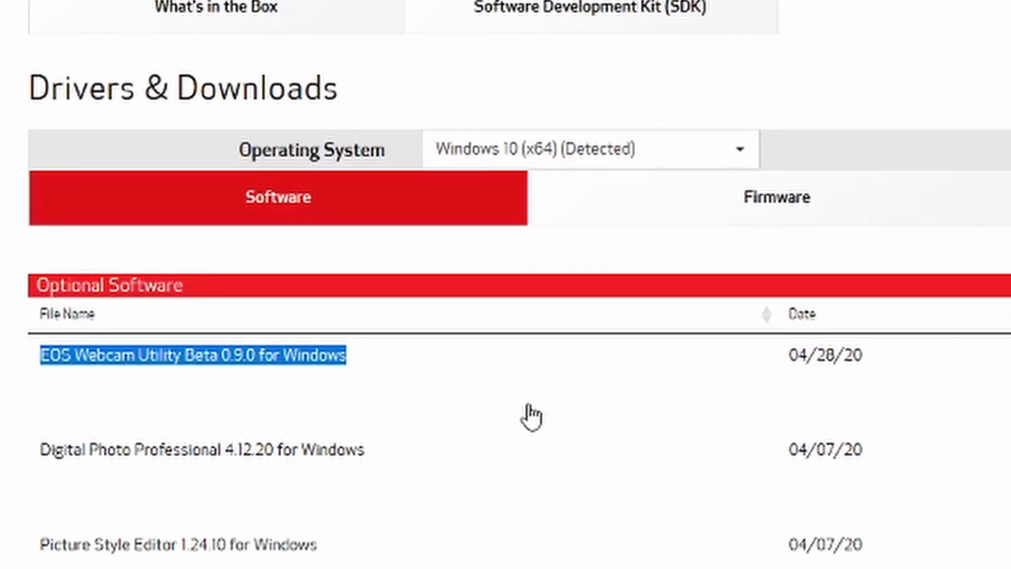
pyautogui.click(864, 407)
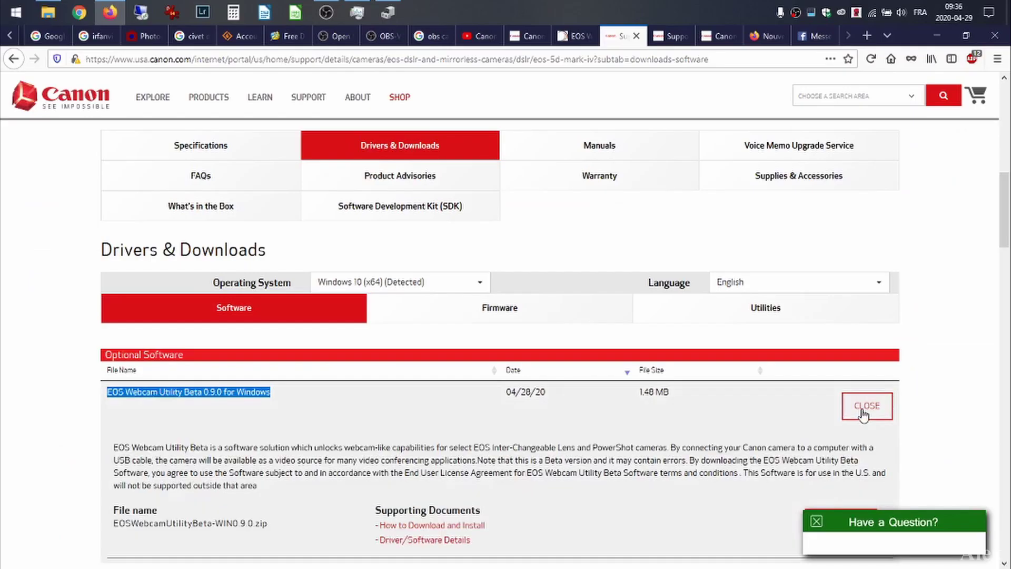
pyautogui.scroll(-3, 715, 500)
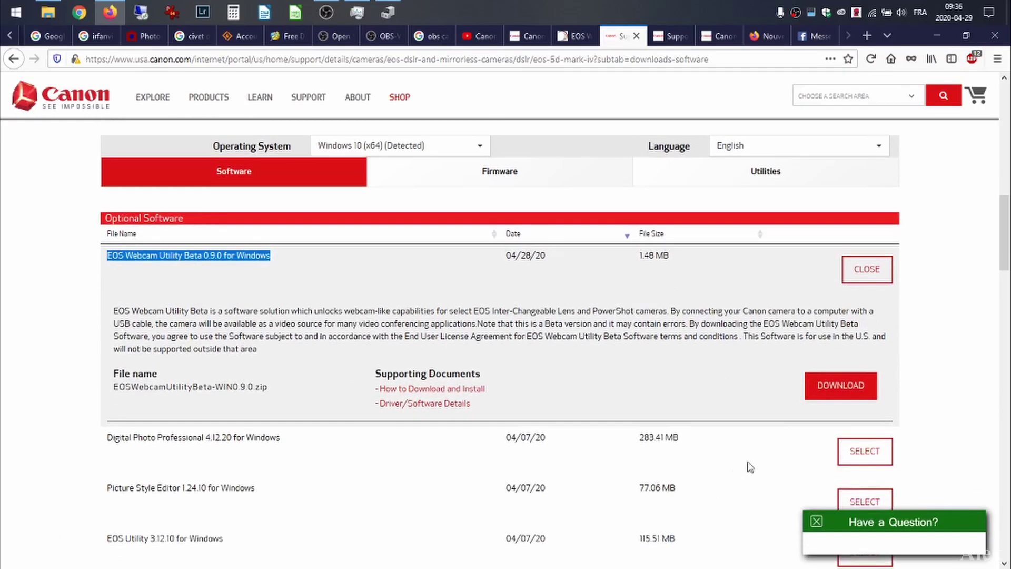
pyautogui.click(848, 384)
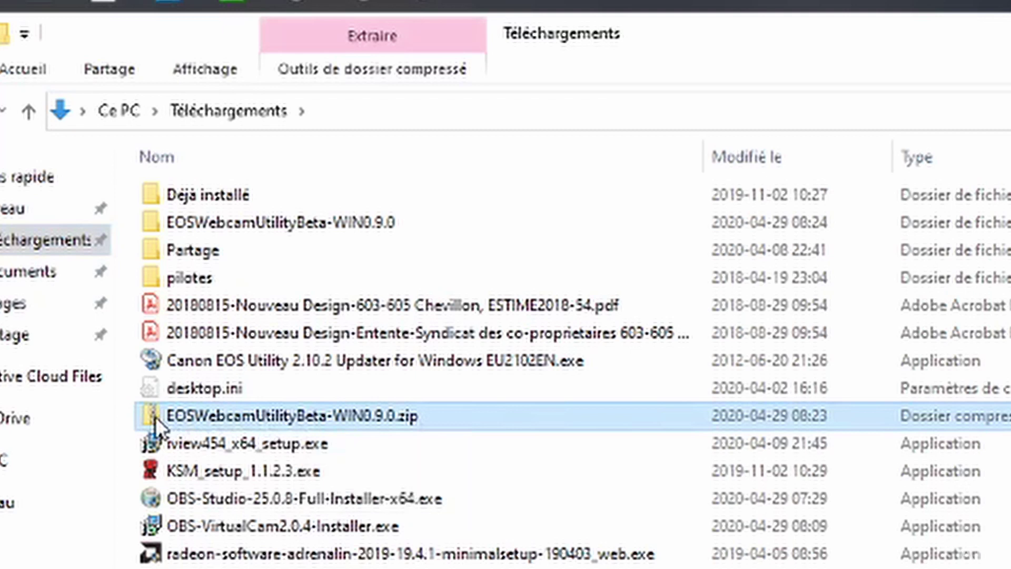
# Open EOSWebcamUtilityBeta-WIN0.9.0.zip and launch the EOS-Webcam-Utility-Beta.msi installer
pyautogui.doubleClick(156, 416)
pyautogui.doubleClick(216, 198)
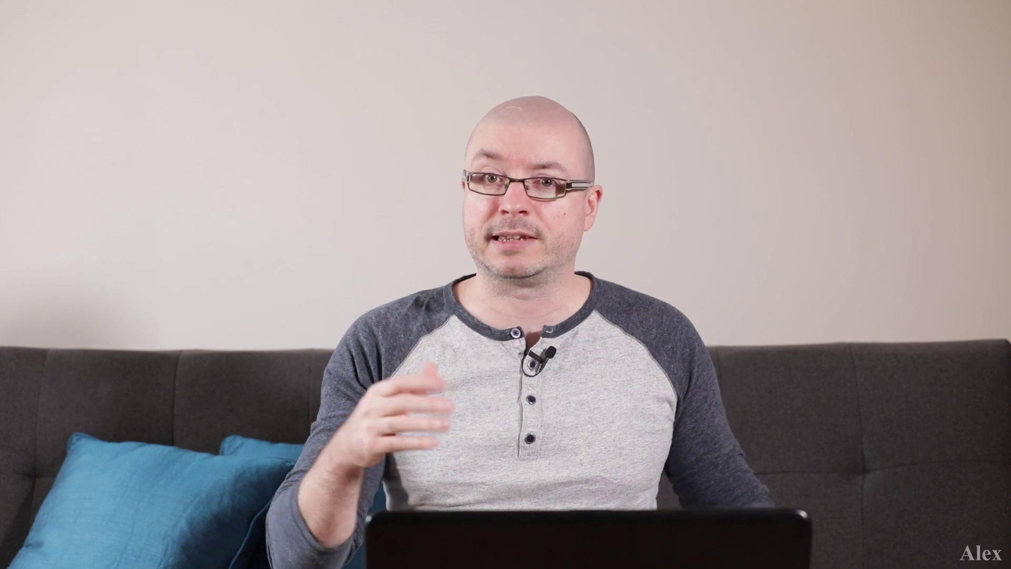
# Close the EOS Utility Launcher window and quit EOS Utility from its tray icon
pyautogui.doubleClick(288, 371)
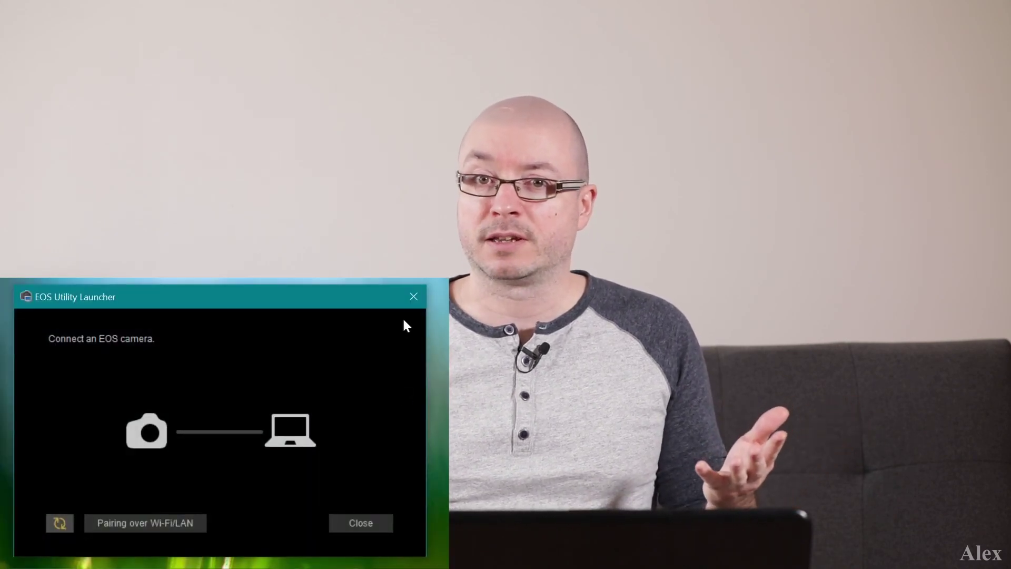
pyautogui.click(412, 296)
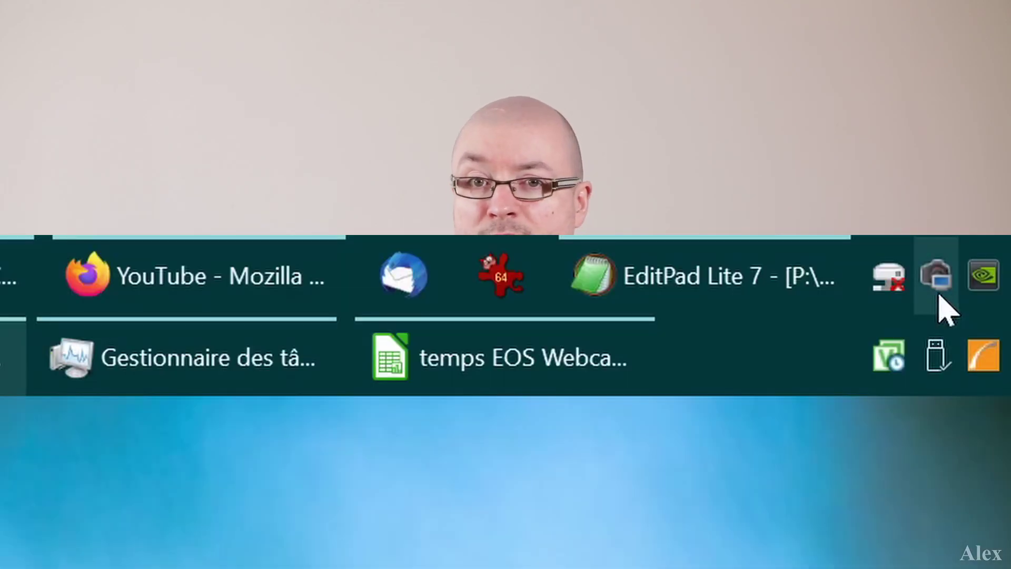
pyautogui.rightClick(938, 296)
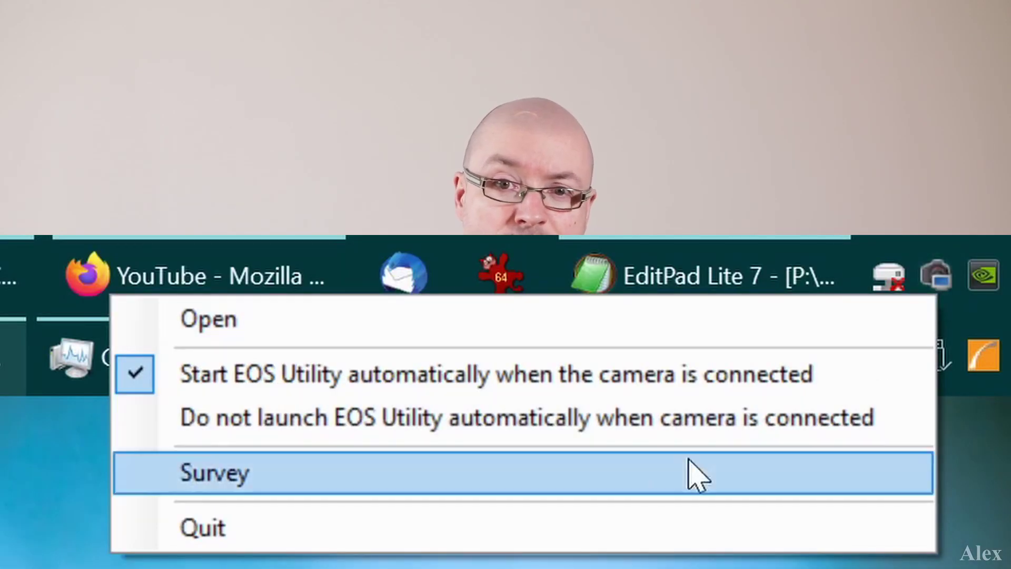
pyautogui.click(214, 528)
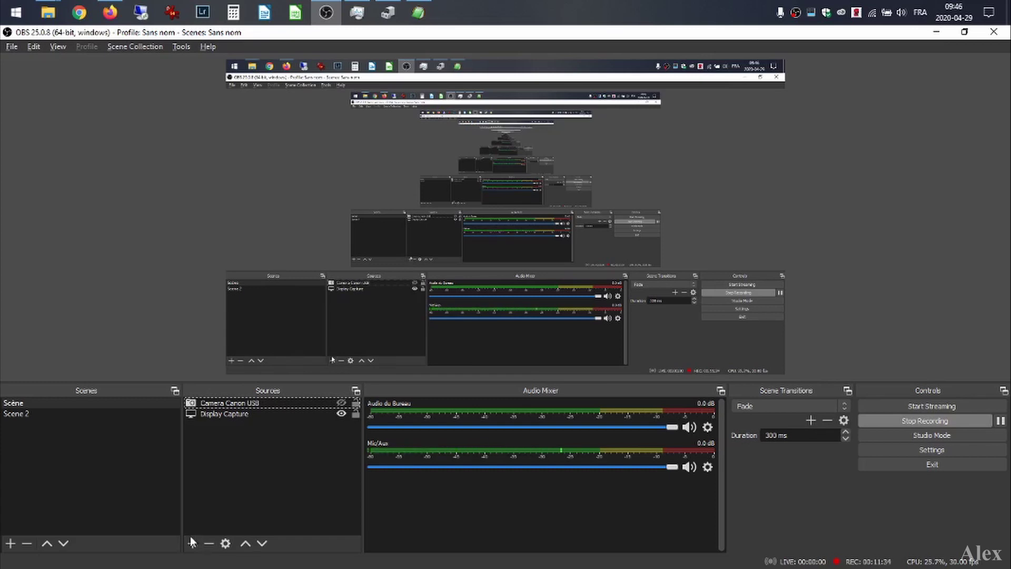
# Add a Video Capture Device source named 'Laptop Cam' and accept its default settings
pyautogui.click(189, 541)
pyautogui.click(231, 472)
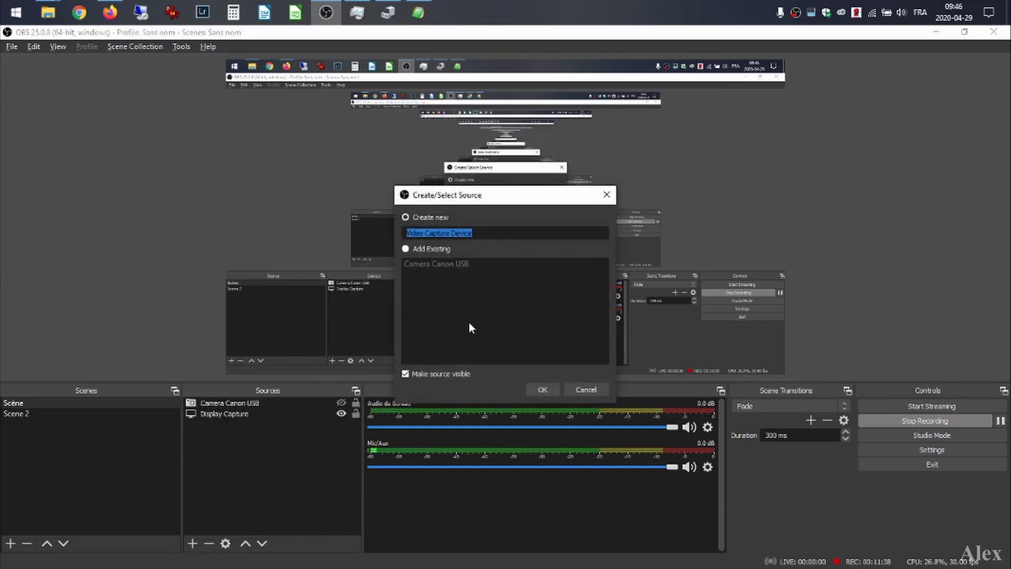
pyautogui.write('Laptop Cam')
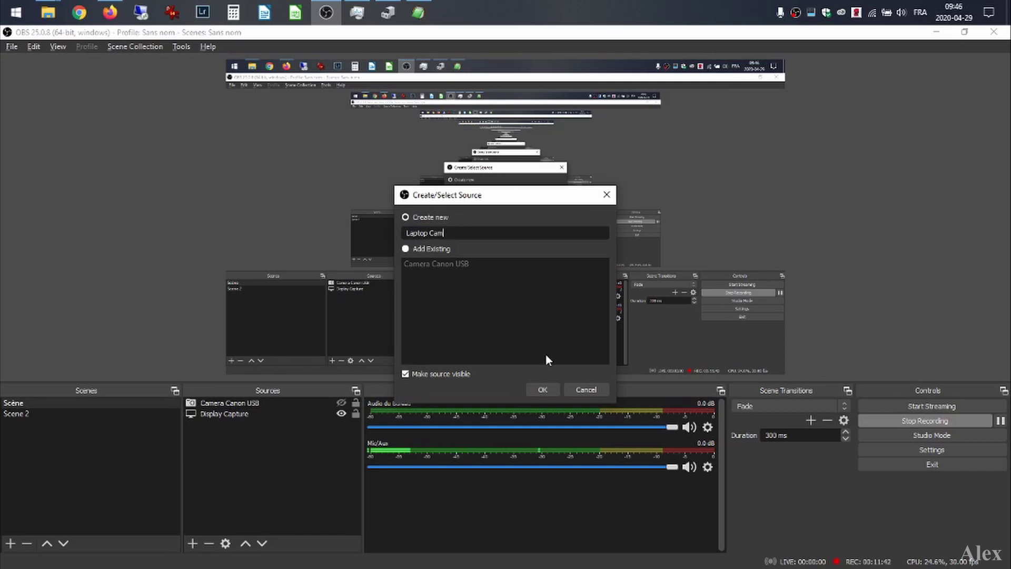
pyautogui.click(543, 389)
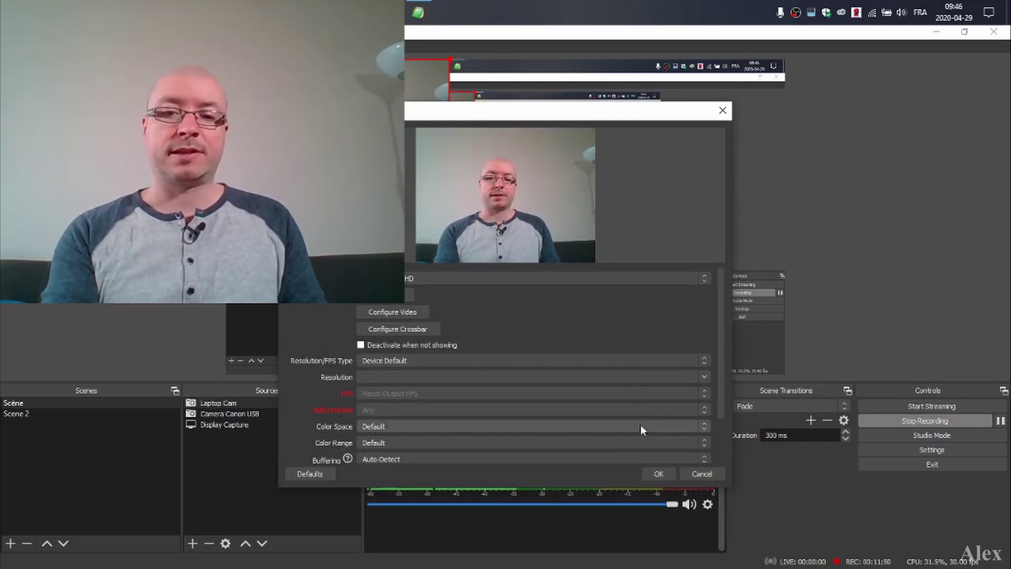
pyautogui.scroll(-2, 636, 359)
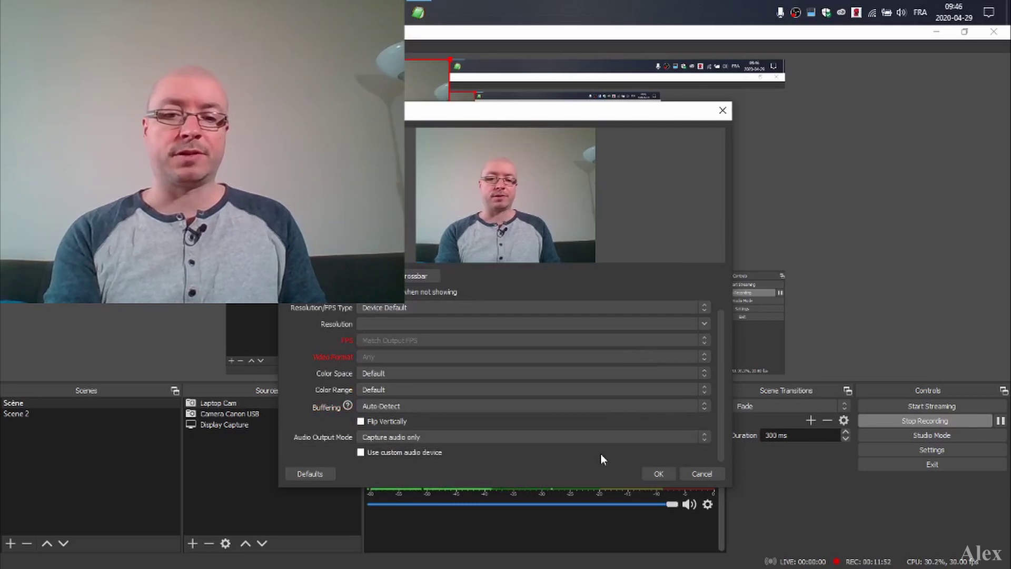
pyautogui.click(656, 472)
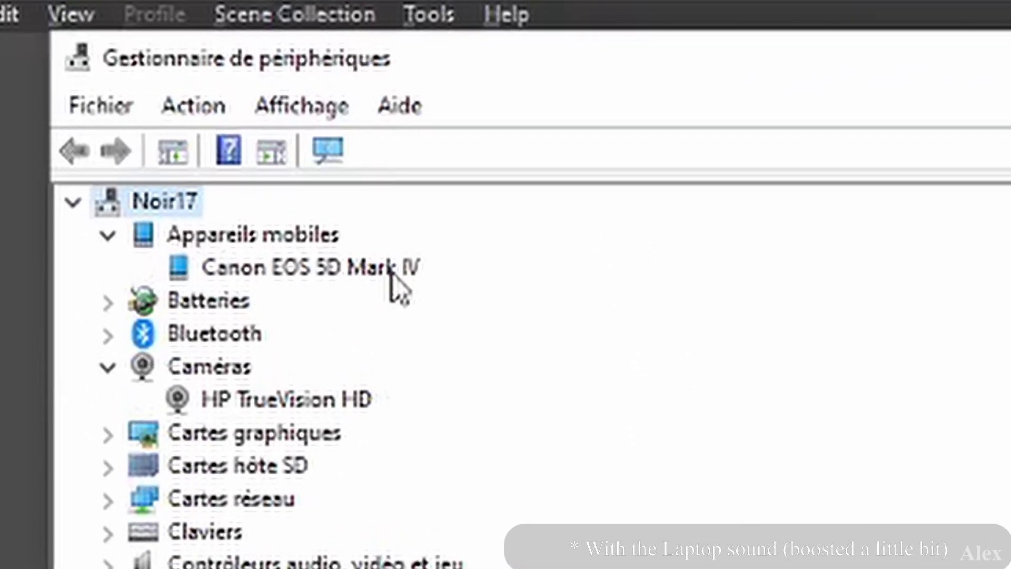
pyautogui.click(386, 271)
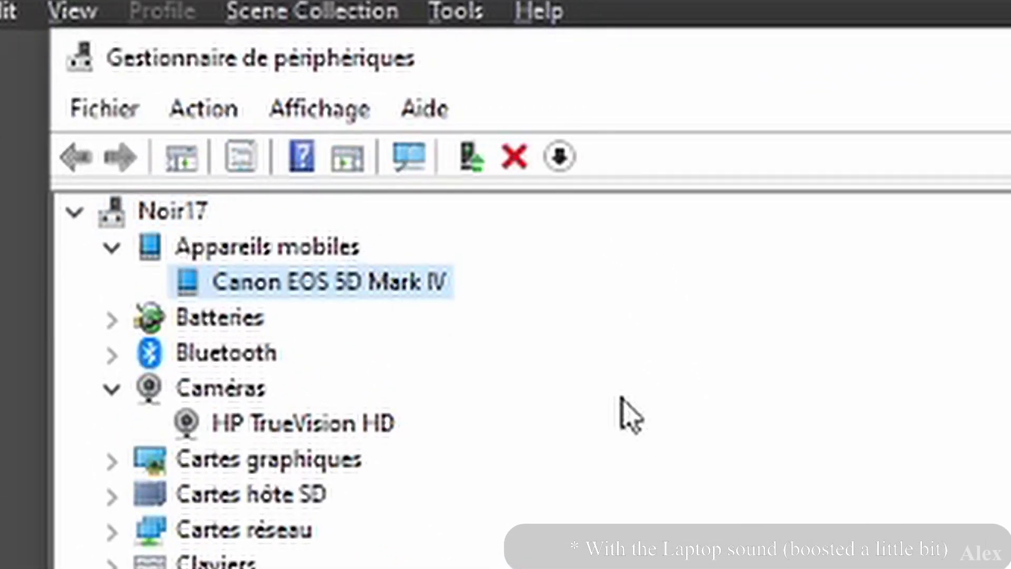
pyautogui.click(352, 430)
pyautogui.click(203, 377)
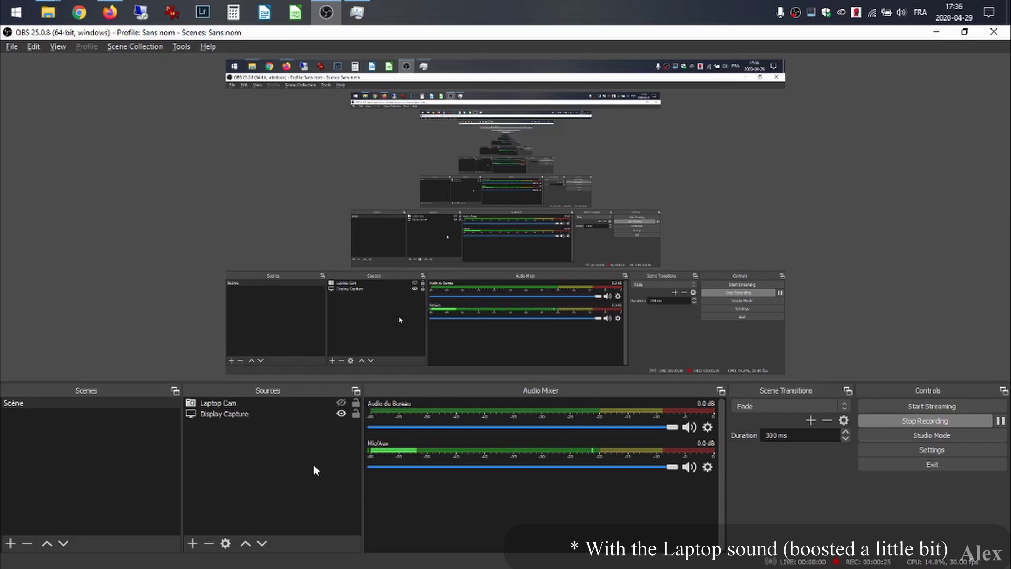
# Start a new Video Capture Device source and name it 'Canon USB'
pyautogui.click(195, 542)
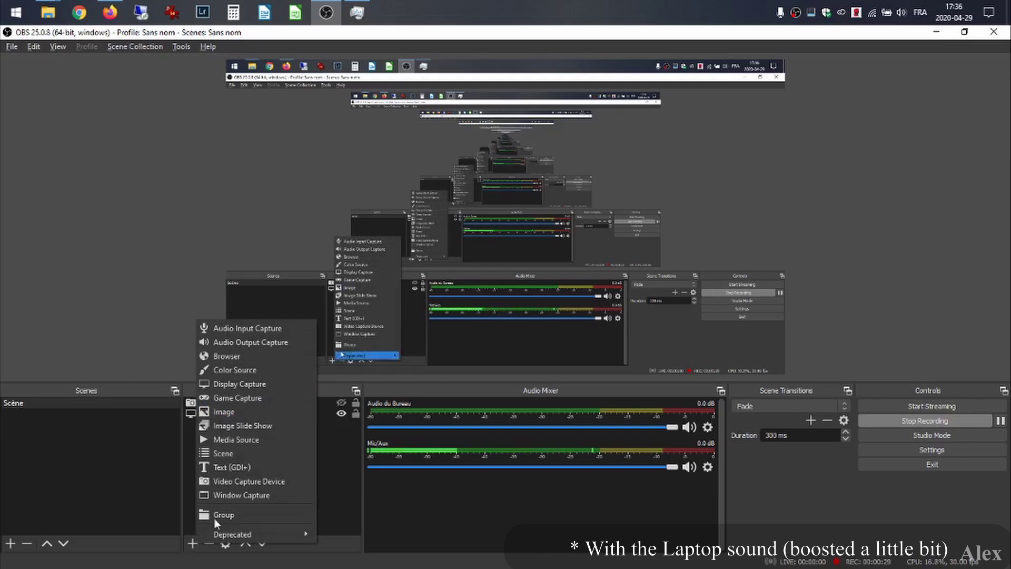
pyautogui.click(286, 484)
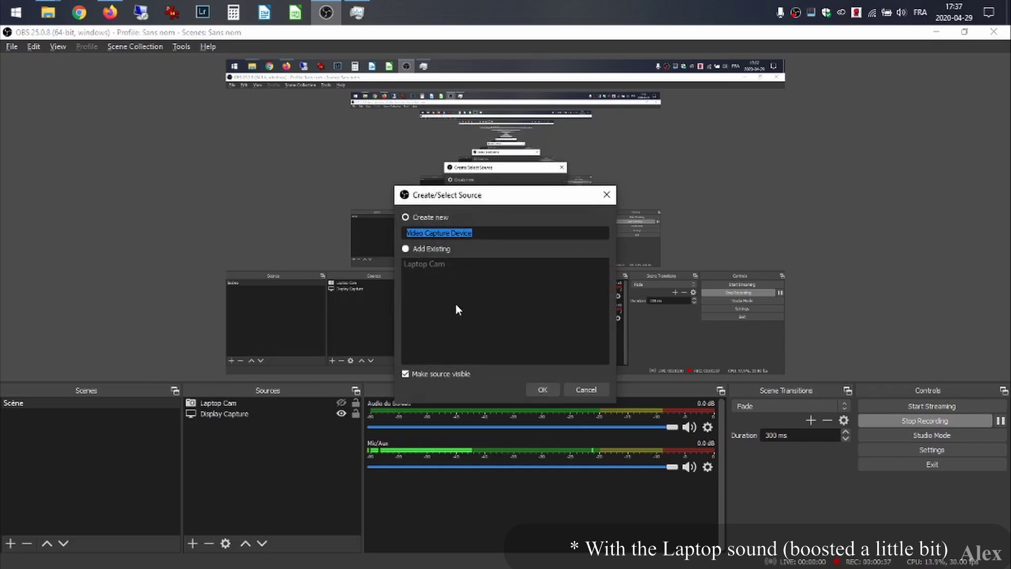
pyautogui.click(438, 218)
pyautogui.write('Canon')
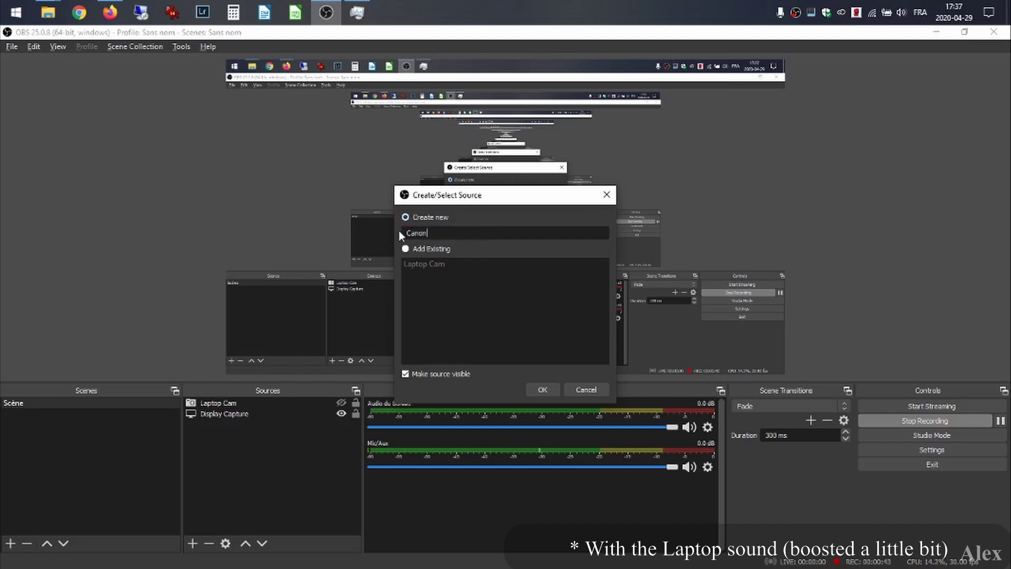
pyautogui.write(' USB')
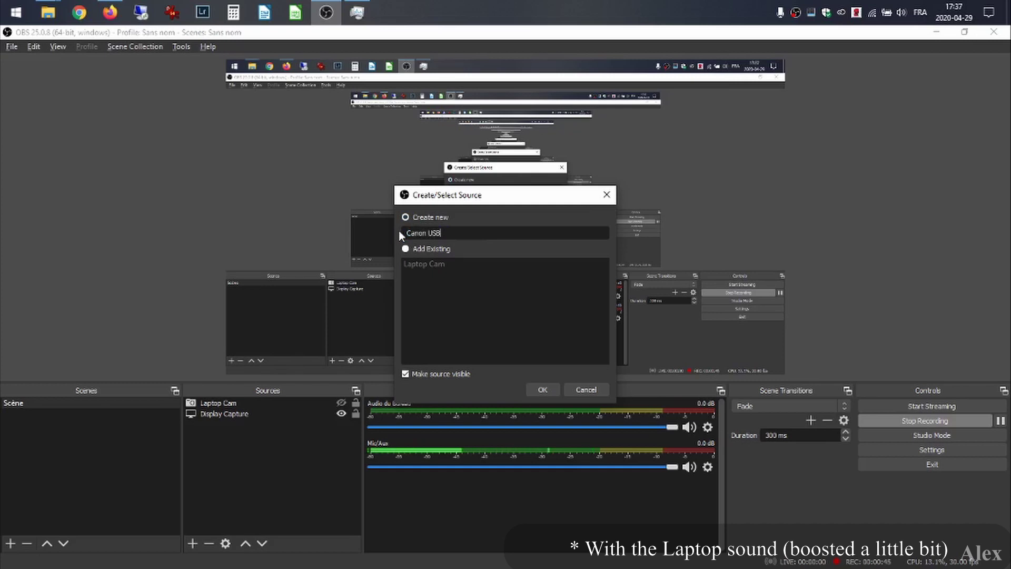
# Set the Canon USB source's device to EOS Webcam Utility Beta and confirm
pyautogui.click(536, 387)
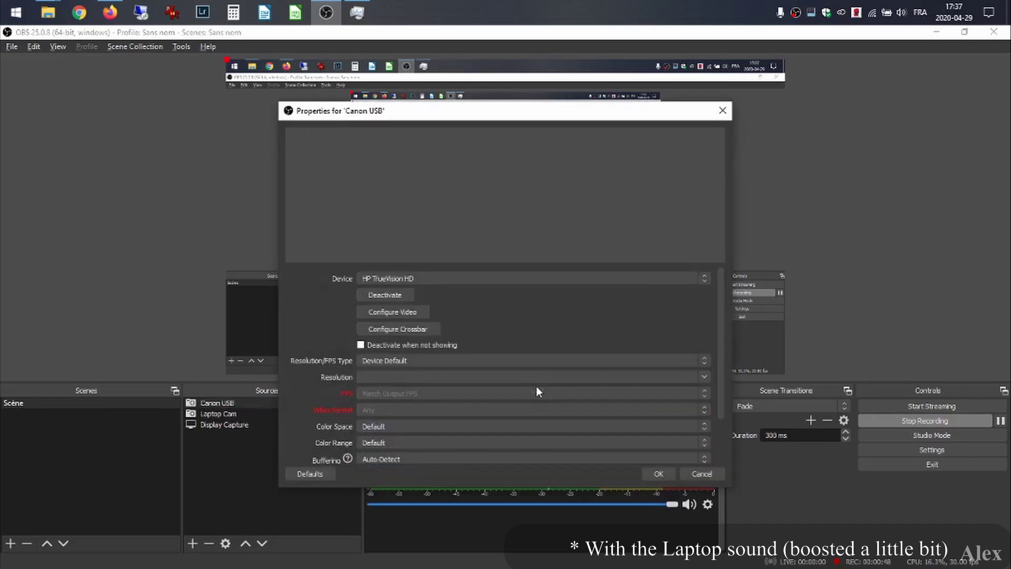
pyautogui.click(567, 281)
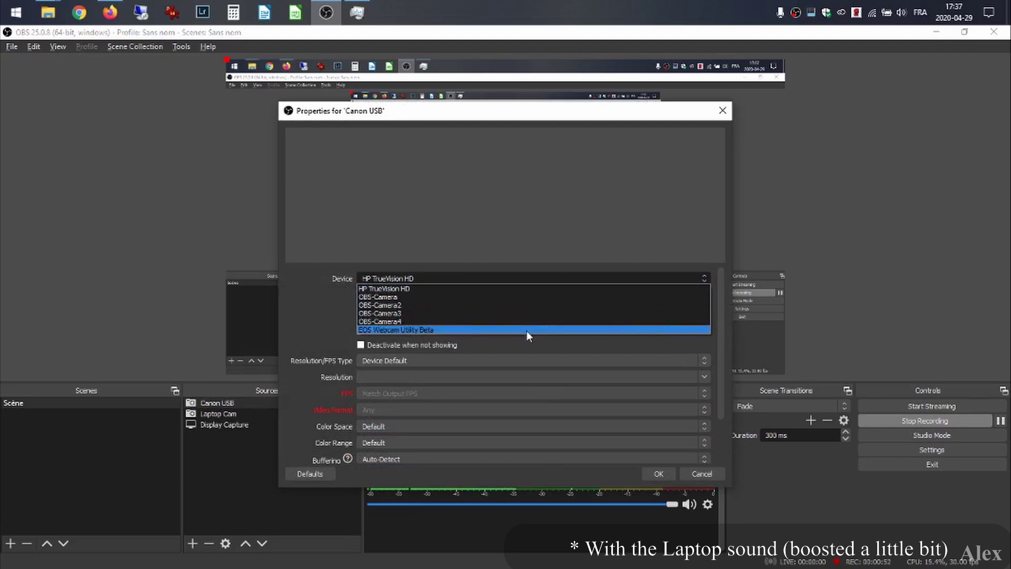
pyautogui.click(527, 331)
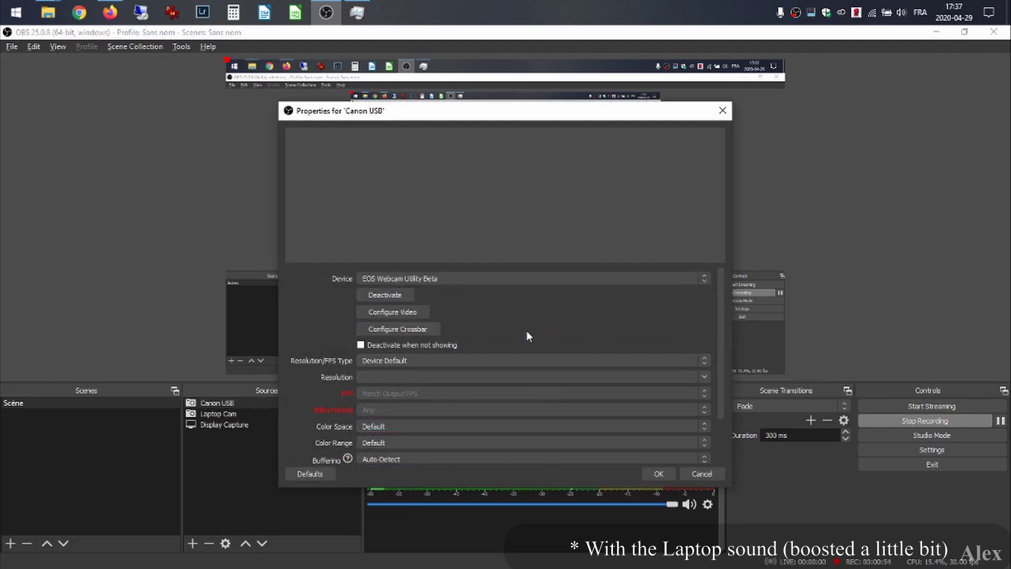
pyautogui.click(658, 474)
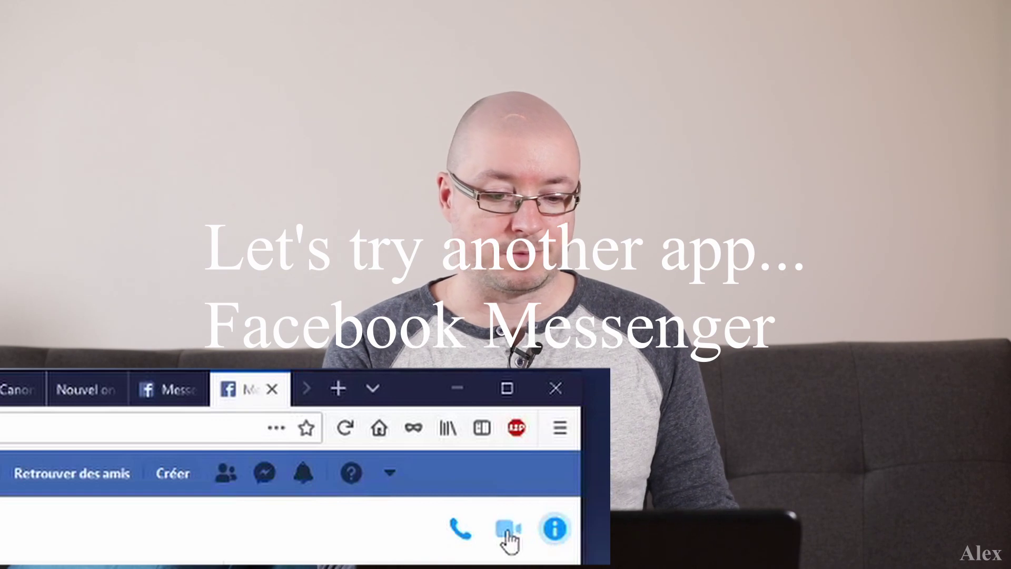
# Start a Messenger video call and list the cameras available to share
pyautogui.click(504, 528)
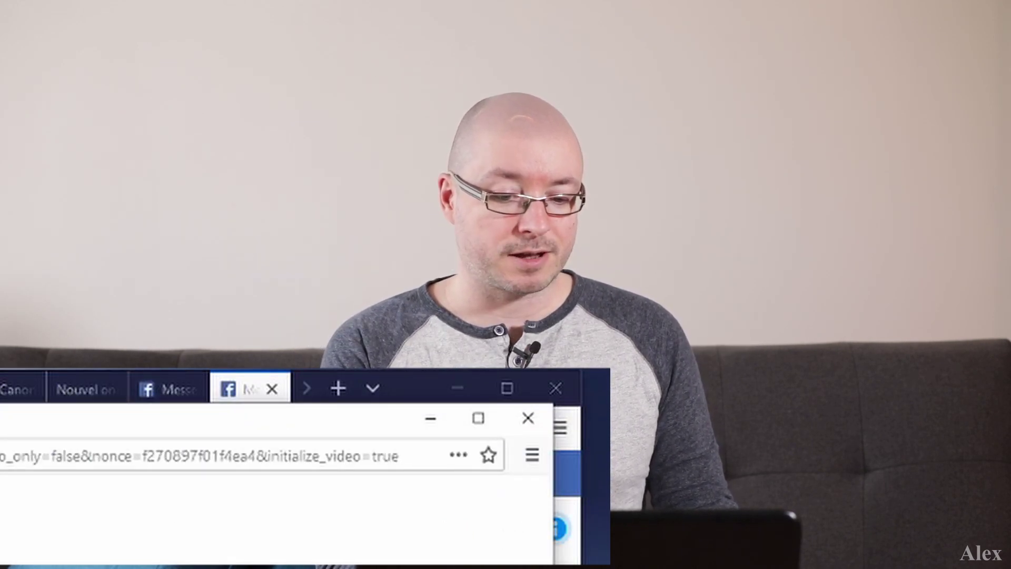
pyautogui.click(392, 433)
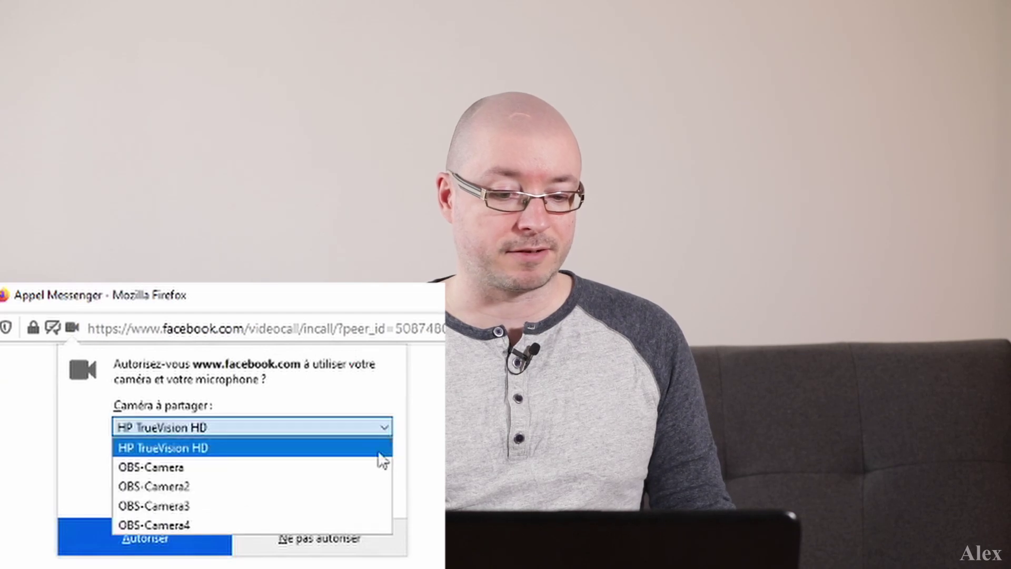